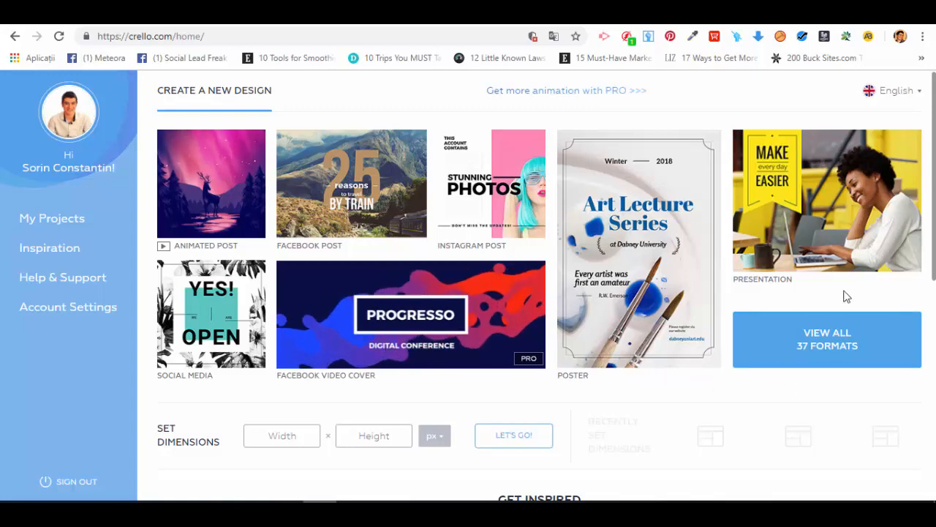
Open the full list of design formats and look through its categories down to the covers and headers
left_click(855, 341)
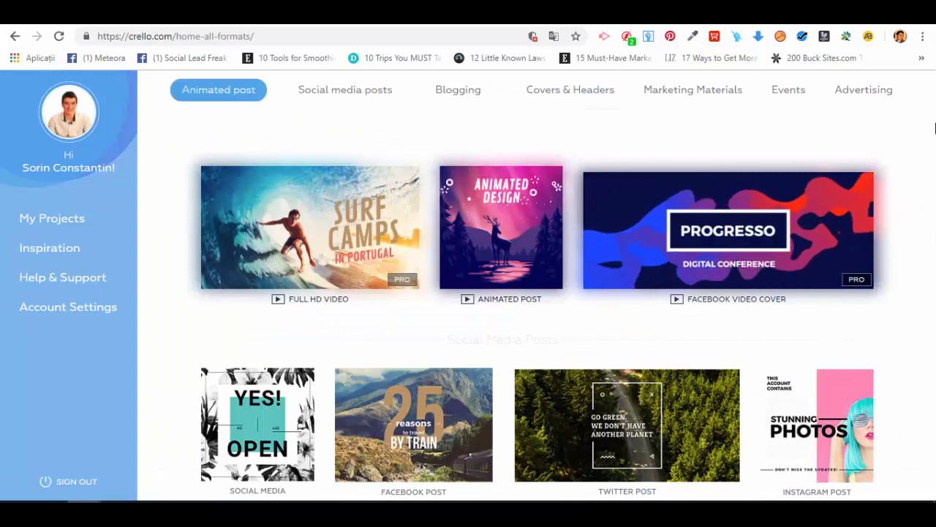
scroll(924, 205, "down", 1)
middle_click(924, 205)
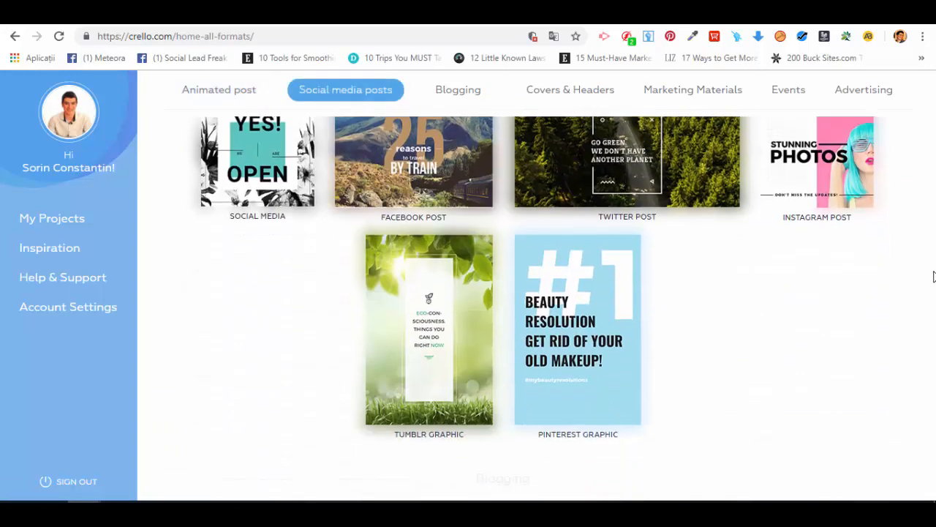
left_click(930, 272)
scroll(882, 264, "up", 5)
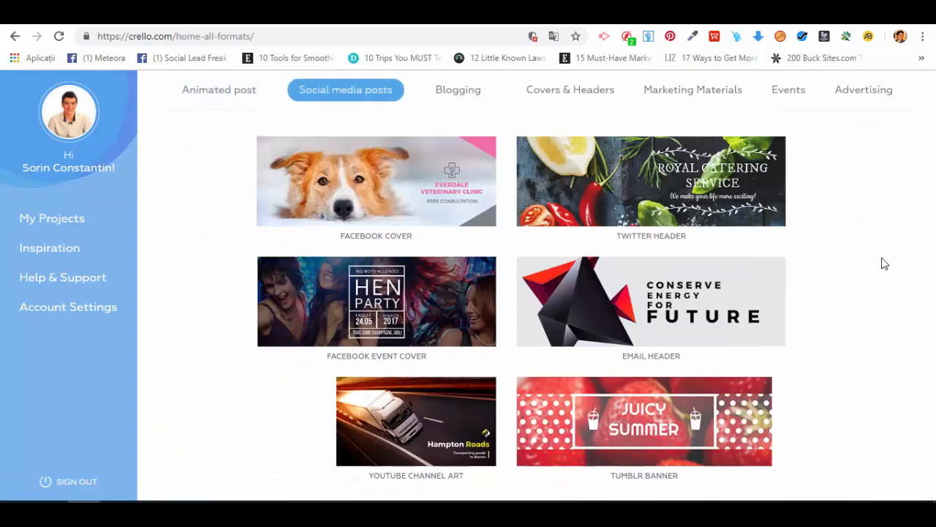
scroll(892, 293, "down", 1)
middle_click(858, 305)
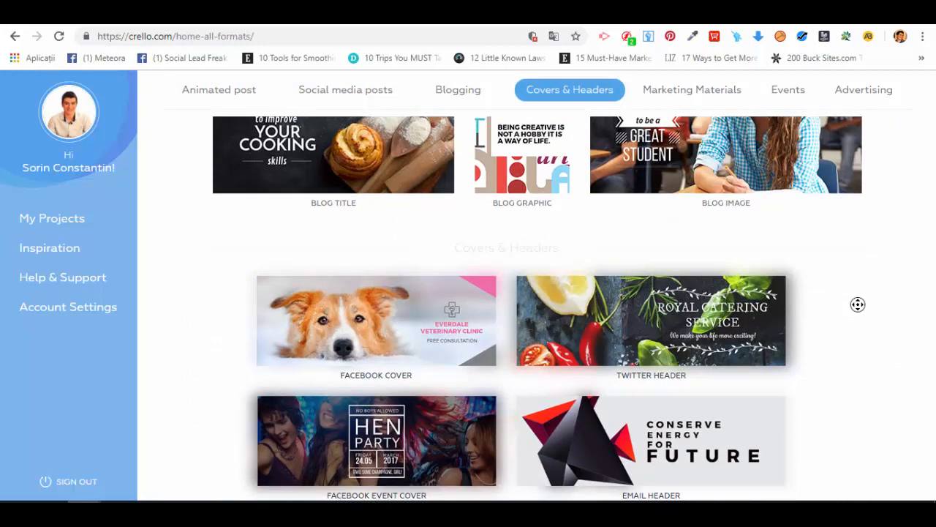
left_click(777, 267)
Look over the social media post formats and their pixel sizes, and create a new 1080x1080 px Instagram post design
left_click(356, 97)
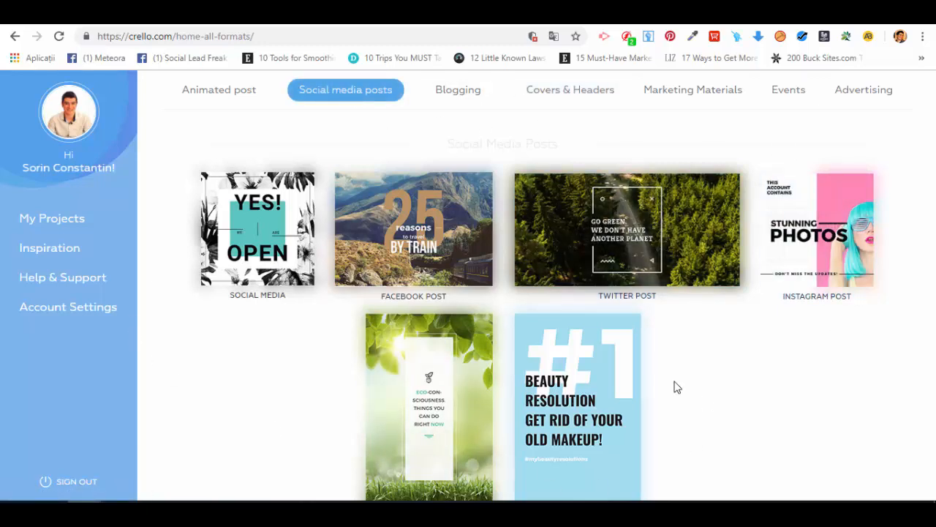
mouse_move(274, 229)
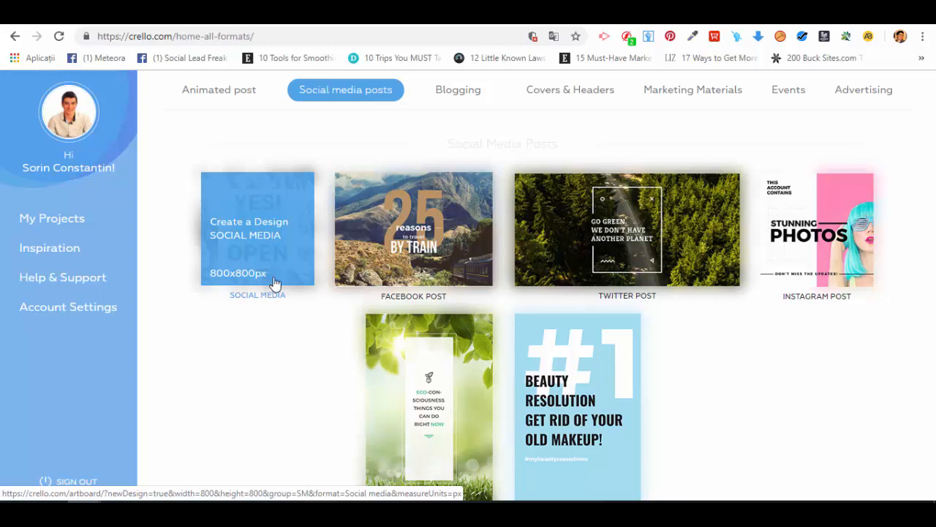
mouse_move(439, 257)
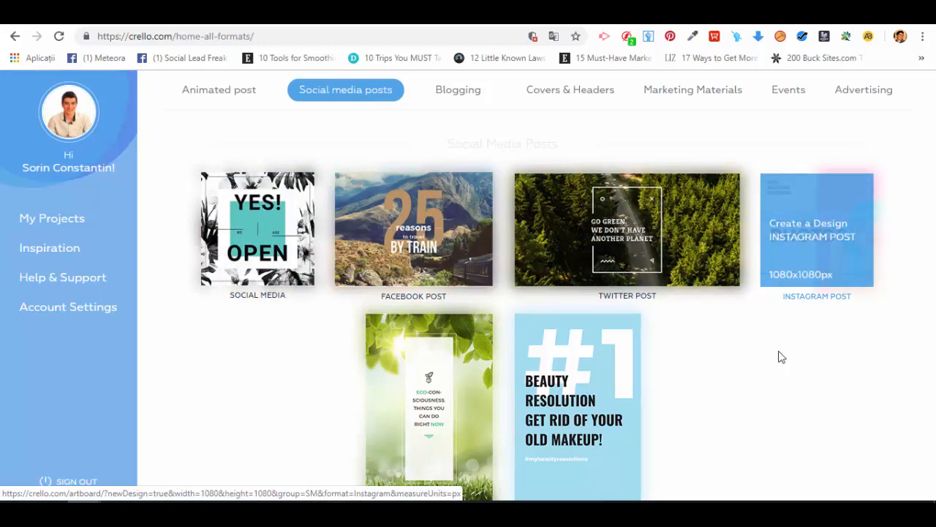
scroll(560, 397, "down", 3)
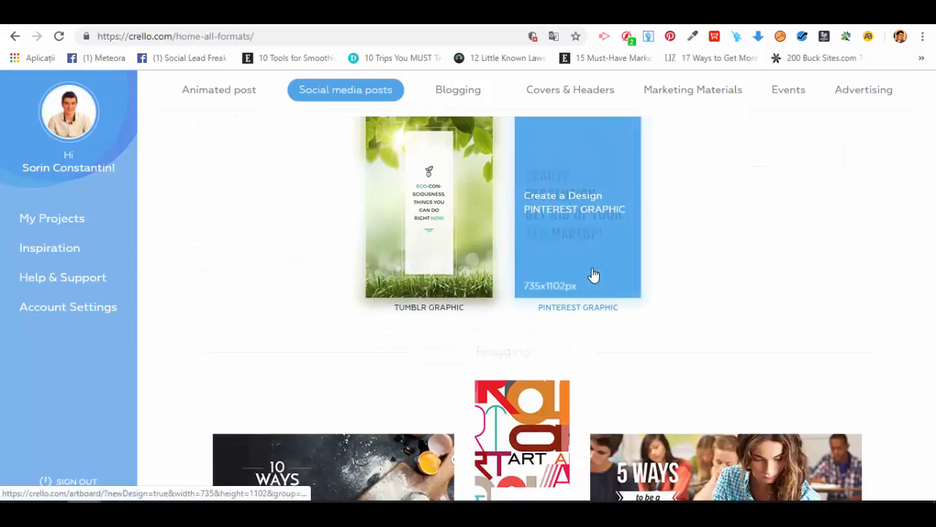
mouse_move(436, 229)
scroll(437, 229, "up", 4)
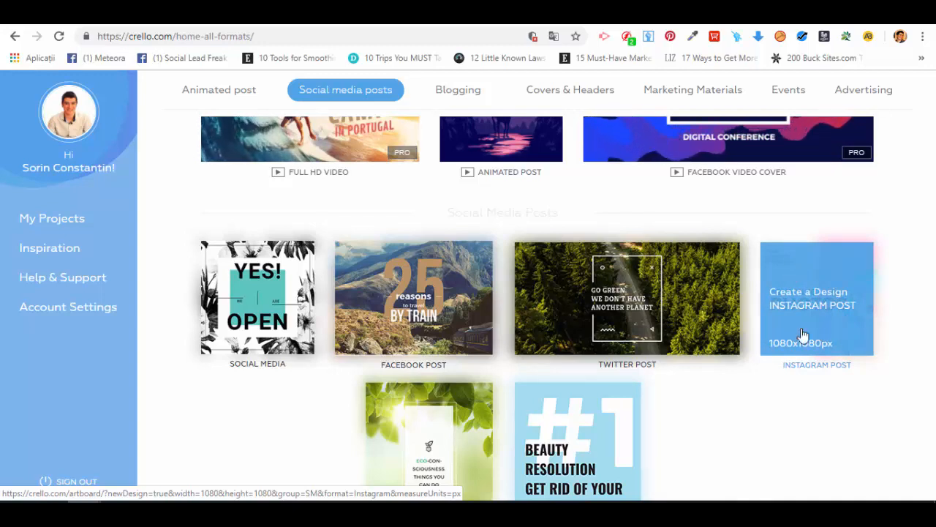
left_click(806, 278)
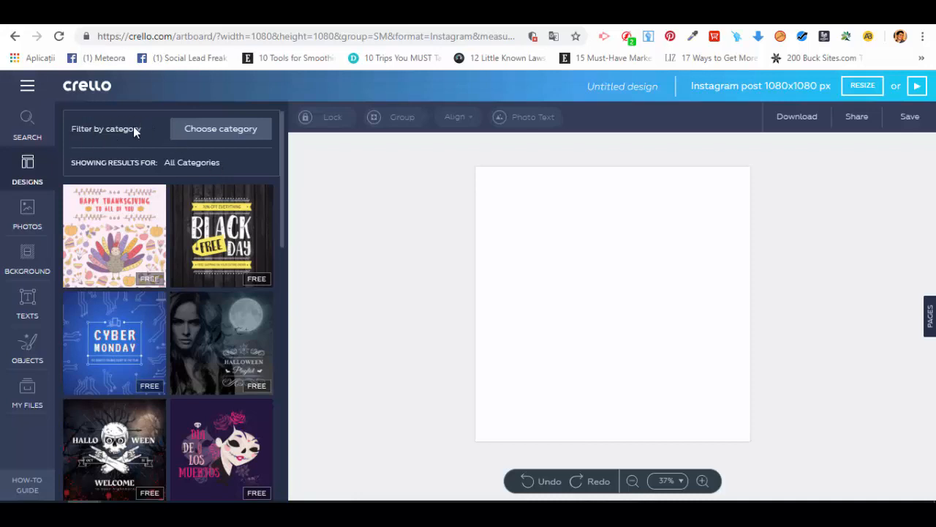
Filter the designs by the Food & Drinks category and apply the free Coffee Day template to the canvas
left_click(223, 131)
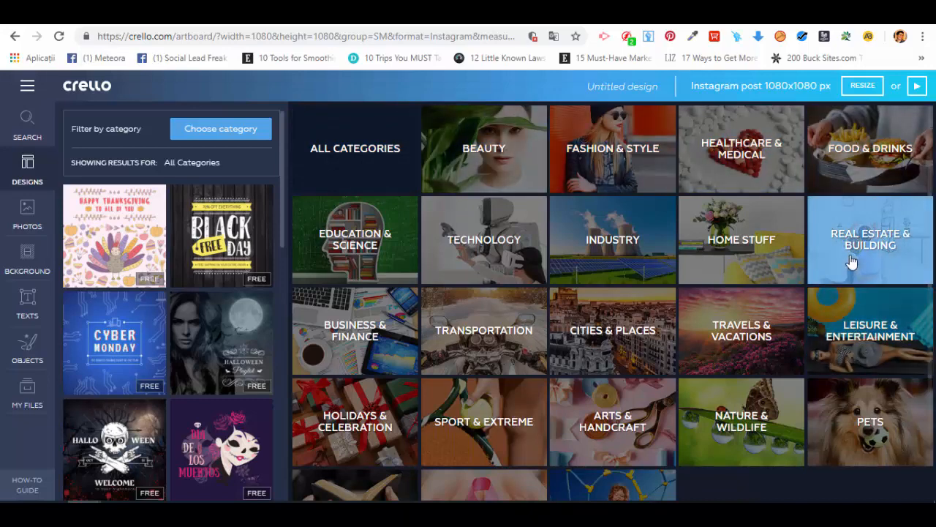
left_click(862, 171)
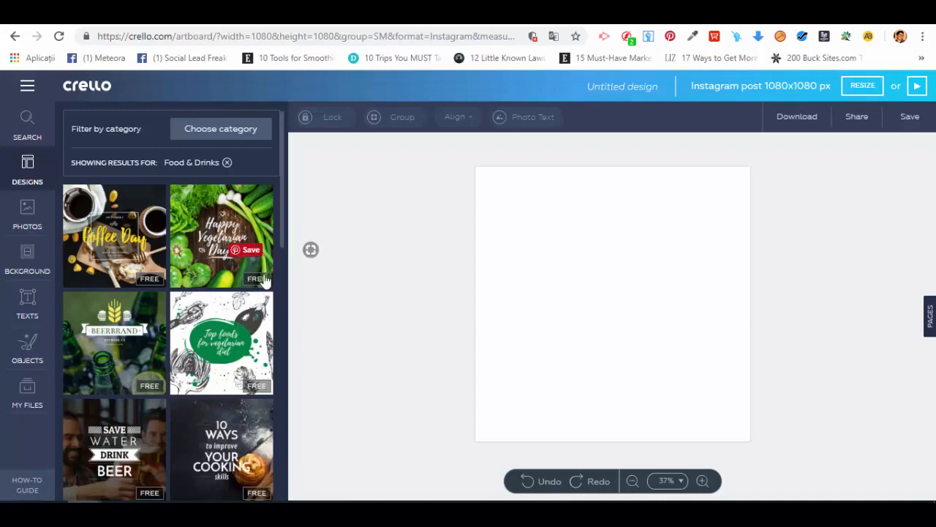
left_click(120, 227)
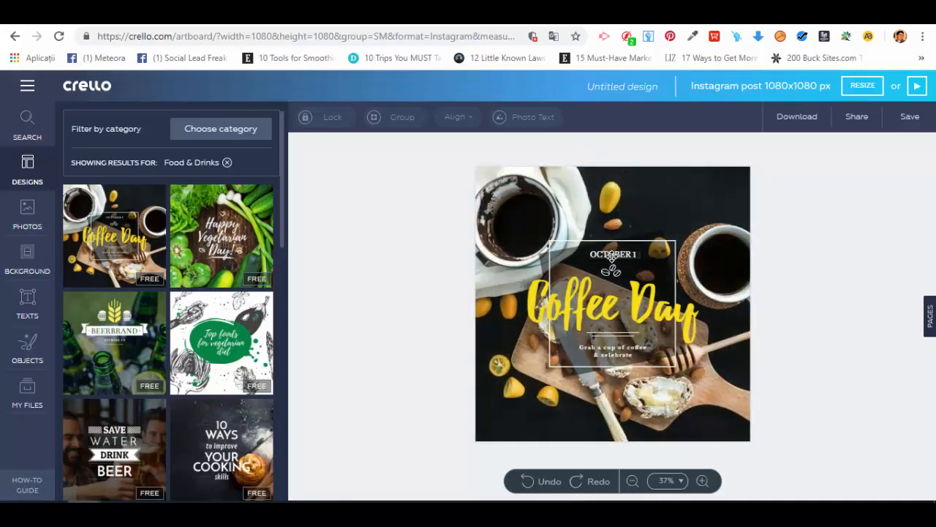
Select the OCTOBER 1 text on the canvas to look at its text options
left_click(612, 256)
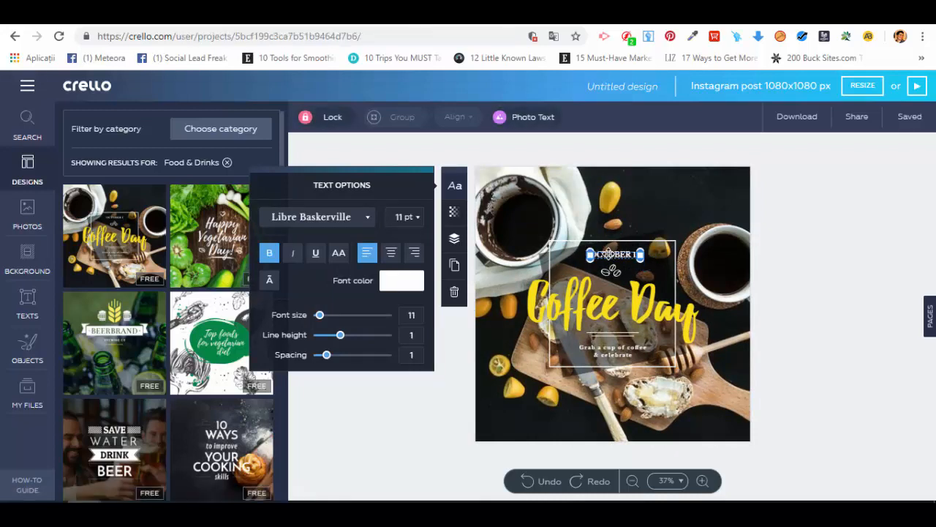
left_click(605, 255)
mouse_move(590, 258)
left_mouse_down()
mouse_move(585, 245)
mouse_move(594, 254)
left_mouse_up()
Select the entire Coffee Day title text, try the Bangers and Armata fonts, and set its font to Arizonia
double_click(626, 301)
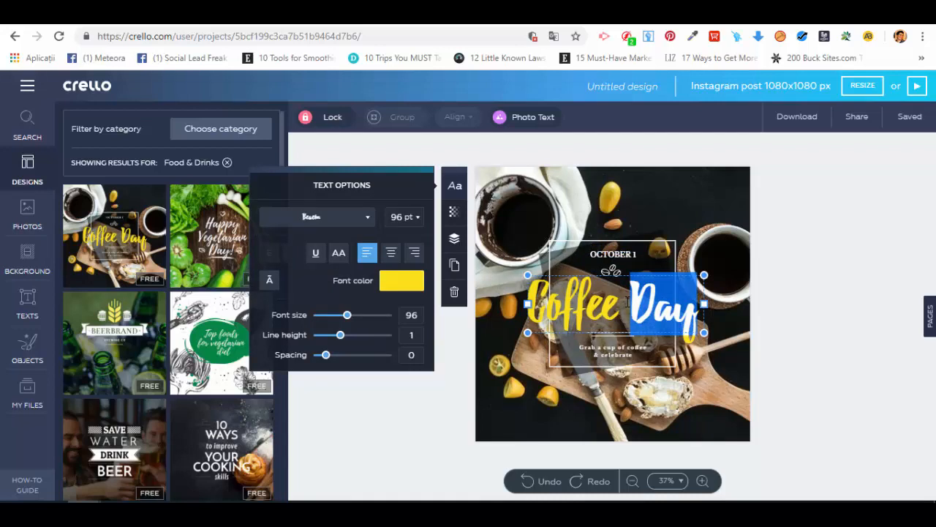
key("ctrl+a")
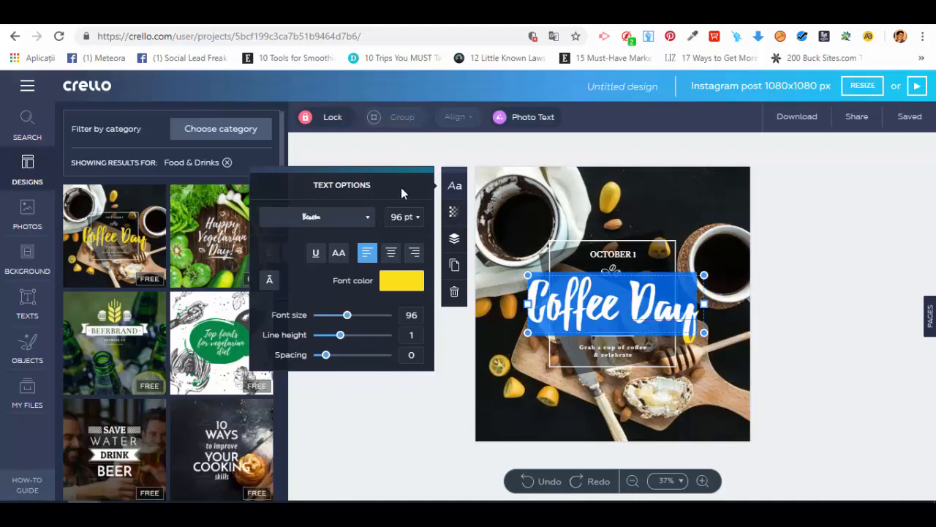
left_click(365, 219)
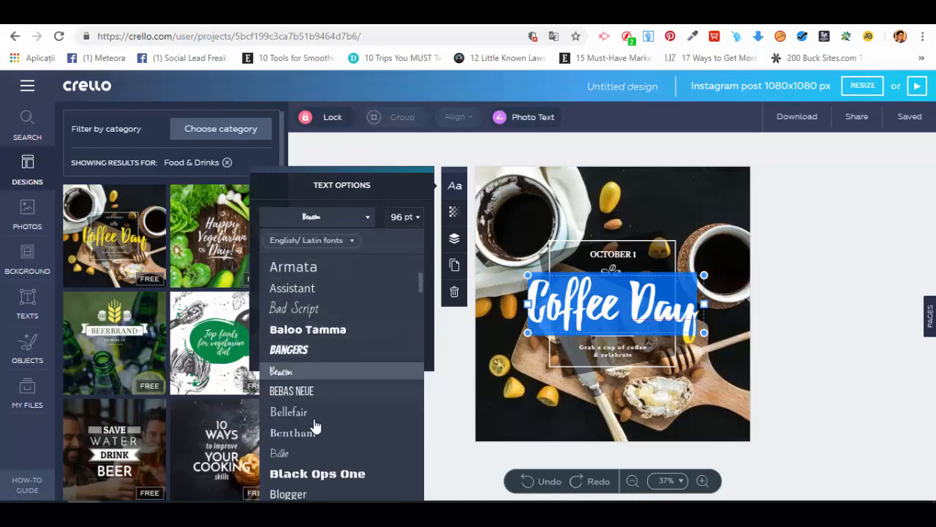
left_click(300, 349)
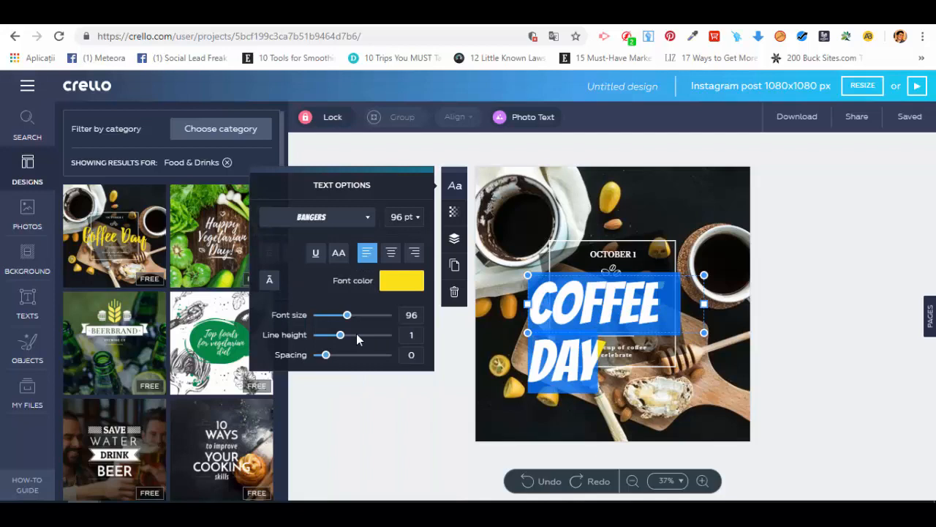
left_click(368, 217)
left_click(328, 293)
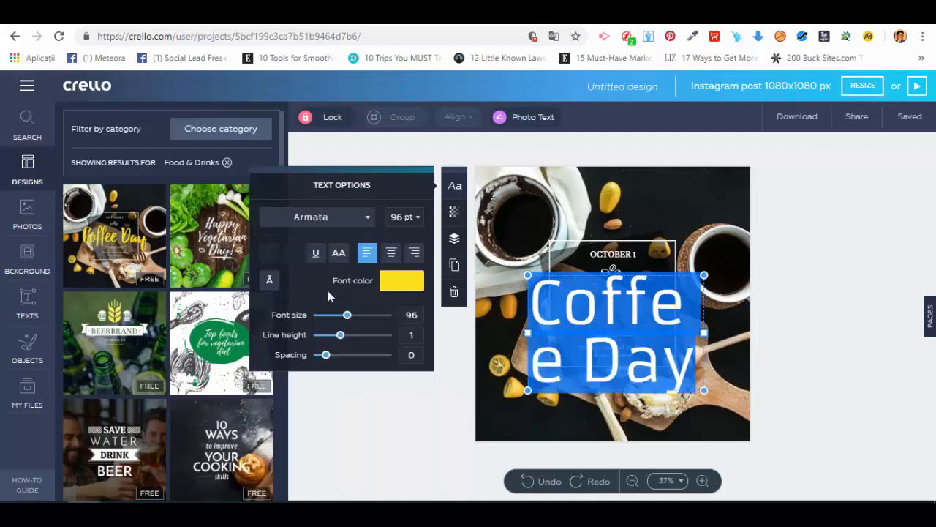
left_click(360, 223)
left_click(325, 329)
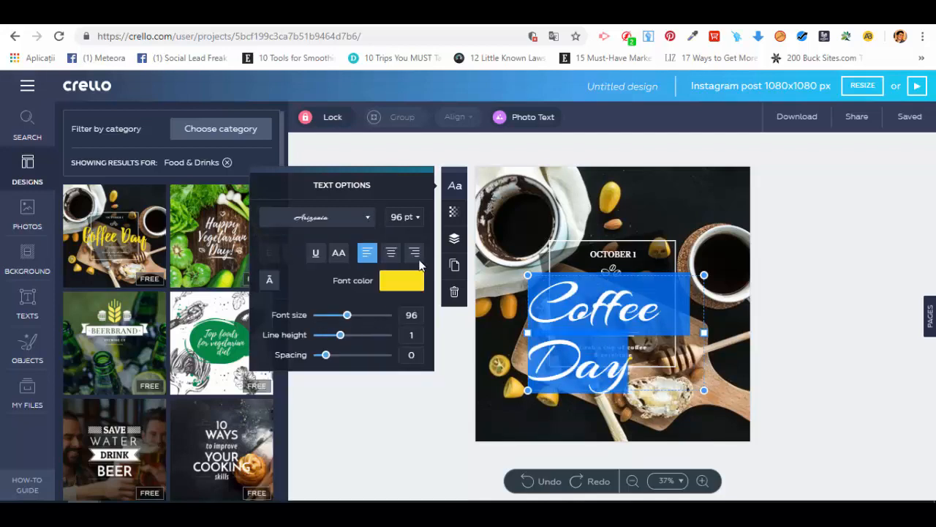
Recolour the Coffee Day title with the green main colour, and set its font size to 66 and line height to 1,1
left_click(414, 223)
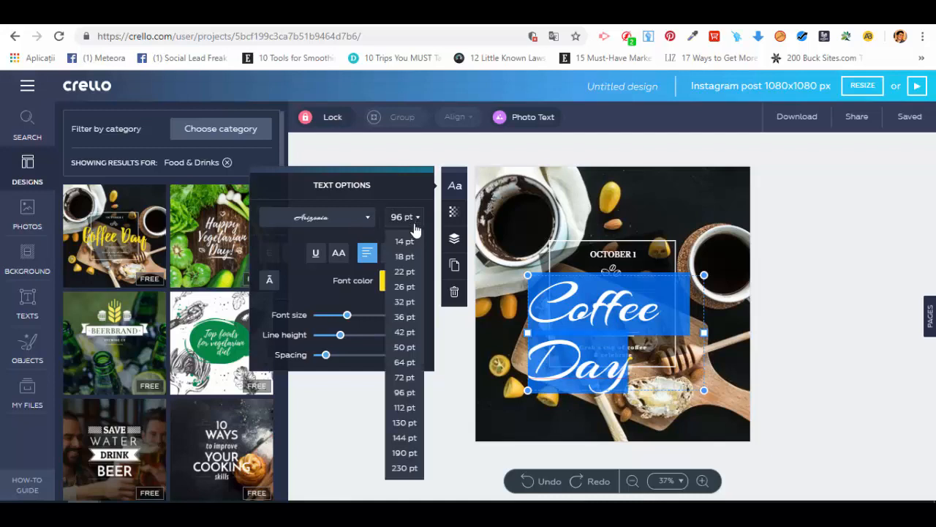
left_click(406, 378)
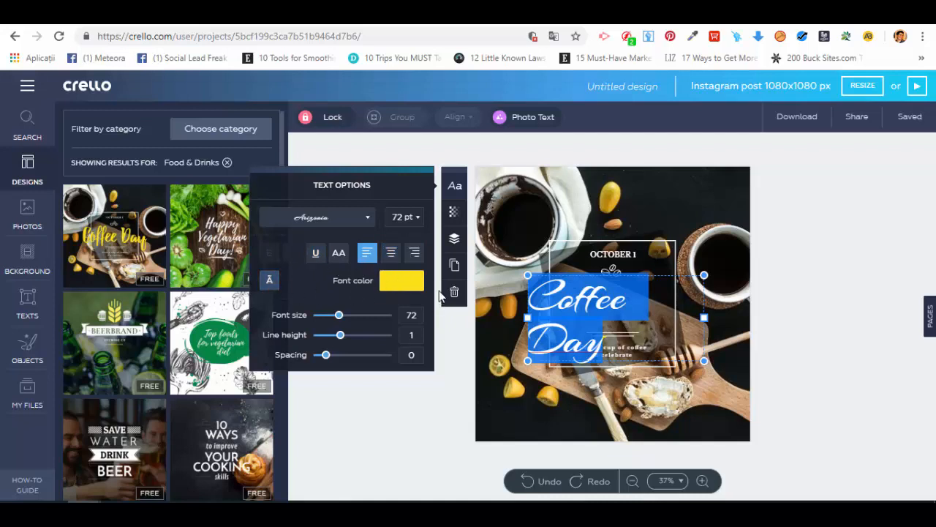
left_click(417, 285)
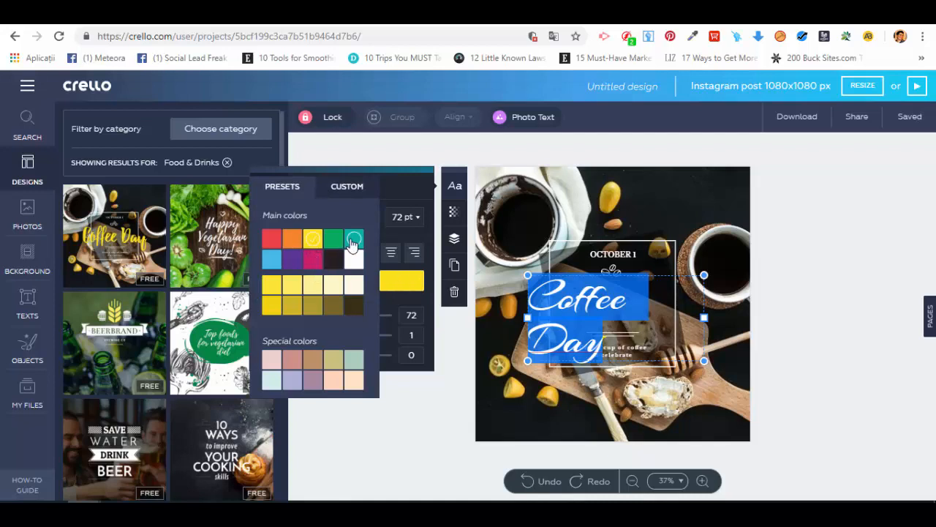
left_click(334, 240)
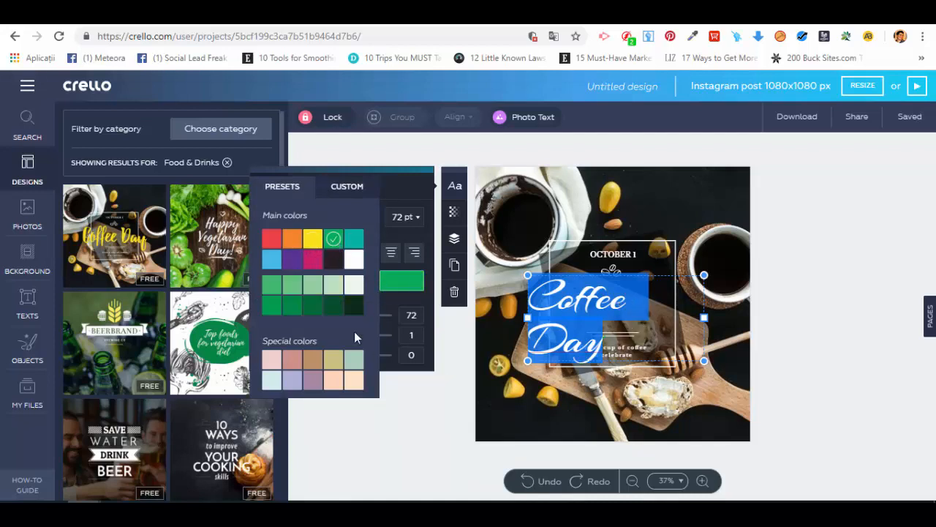
left_click(389, 303)
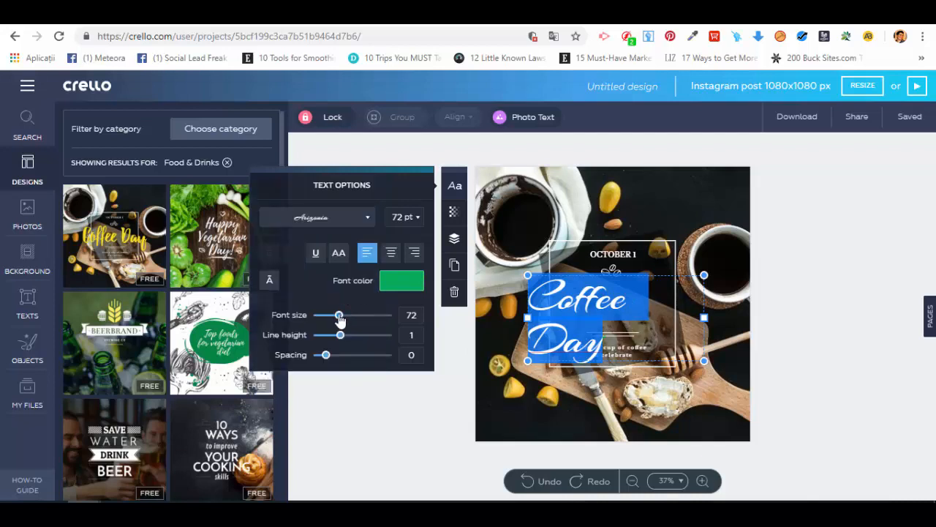
left_click_drag(339, 316, 328, 358)
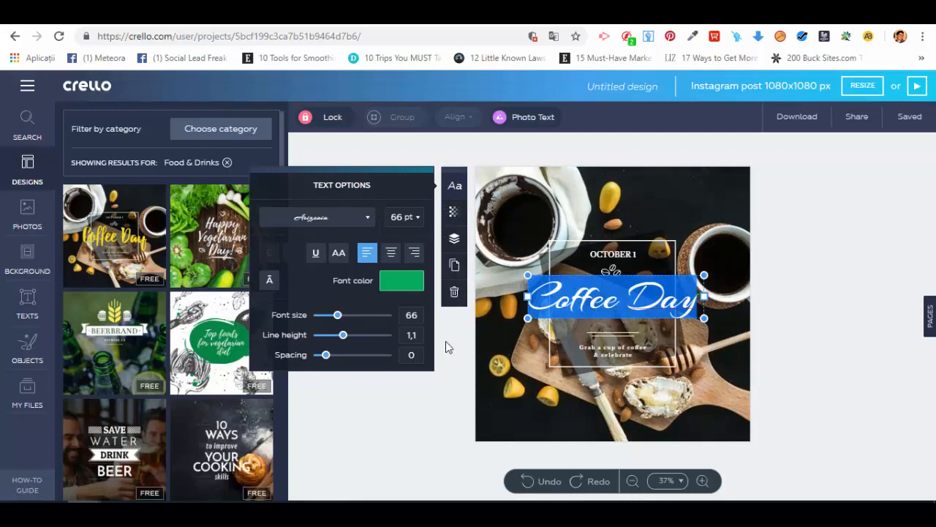
Examine the transparency and layering options for the Coffee Day title
left_click(455, 213)
mouse_move(393, 245)
left_mouse_down()
mouse_move(353, 241)
mouse_move(392, 240)
left_mouse_up()
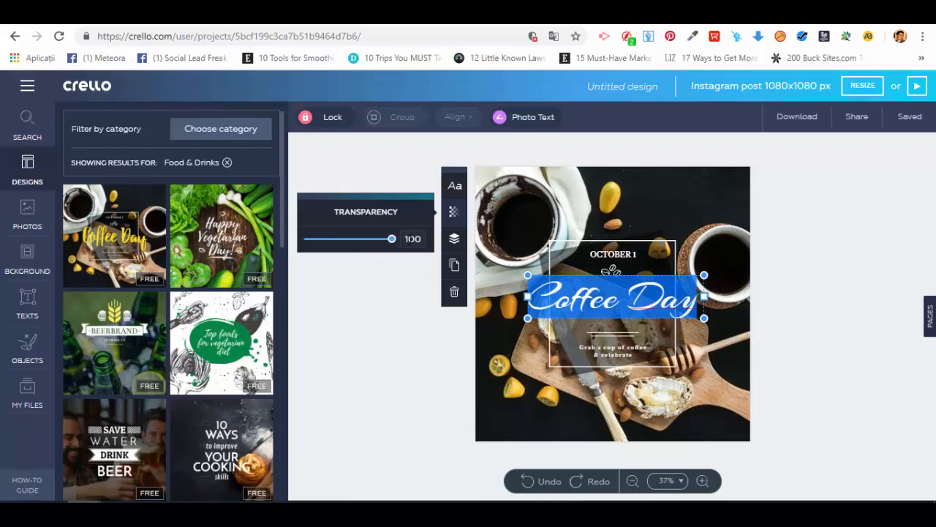
left_click(454, 241)
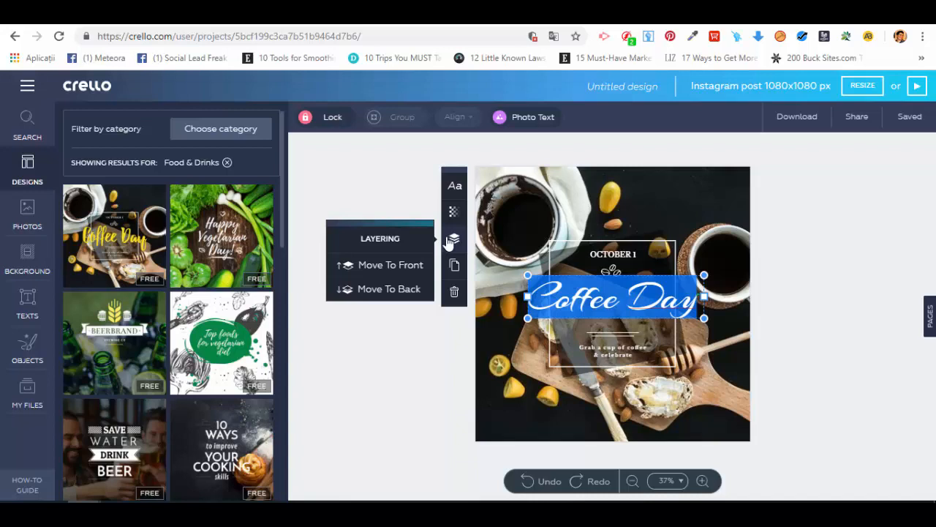
Duplicate the Coffee Day title near the lower edge of the design and delete the copy
left_click(455, 268)
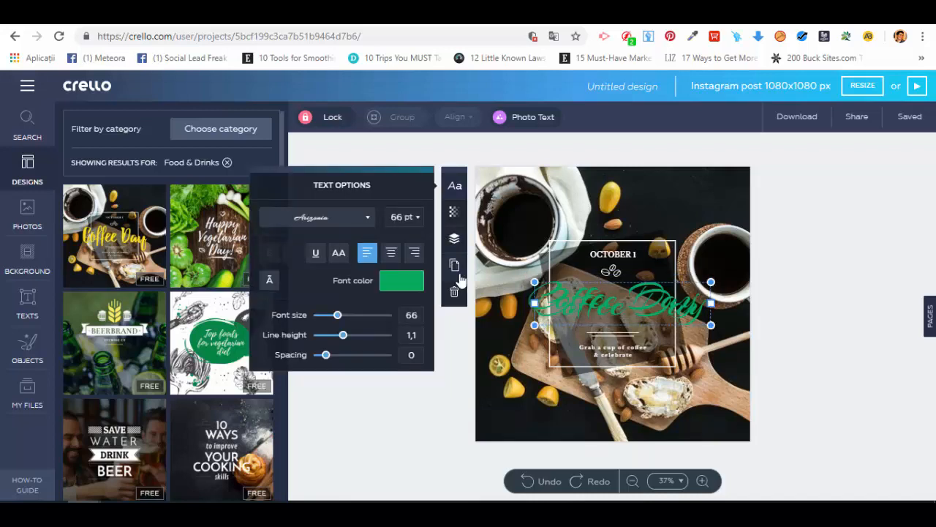
left_click_drag(601, 286, 585, 392)
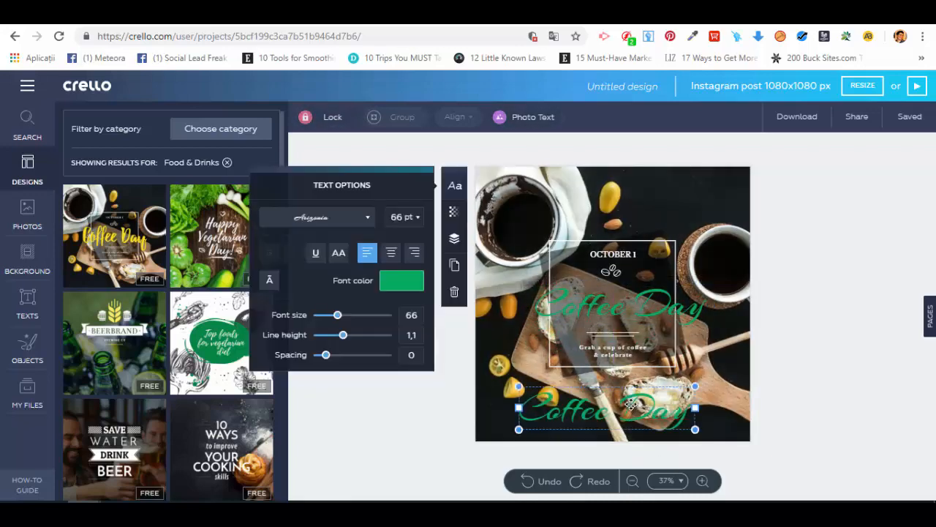
left_click(454, 291)
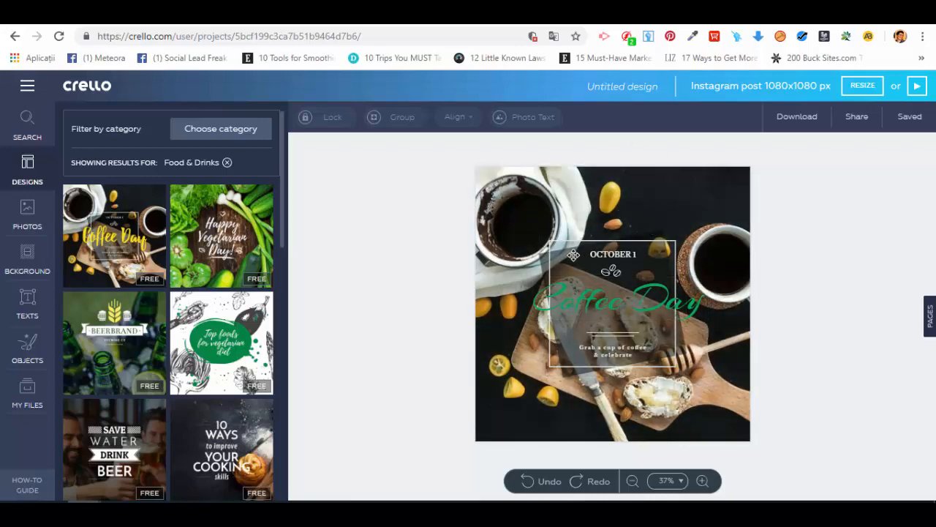
Apply the Drama effect at intensity 50 to the background photo and expand its advanced adjustments
left_click(597, 186)
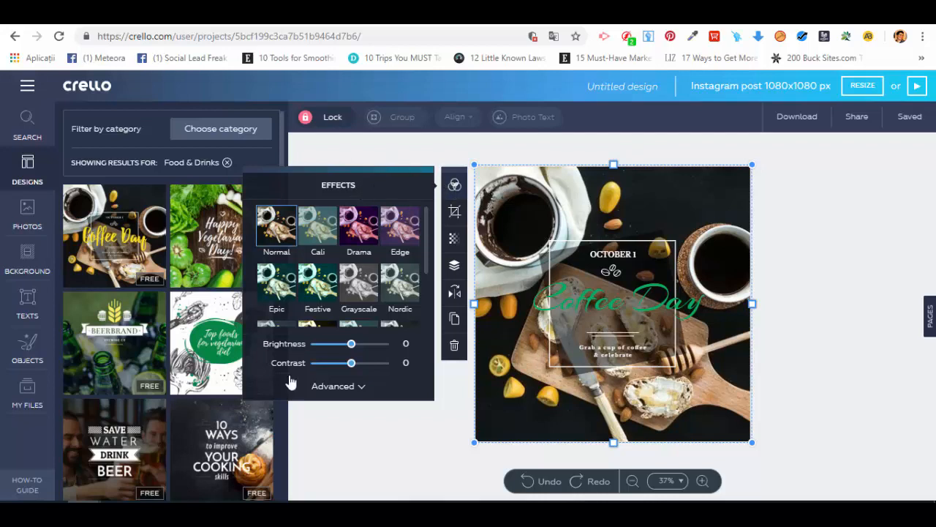
left_click(359, 229)
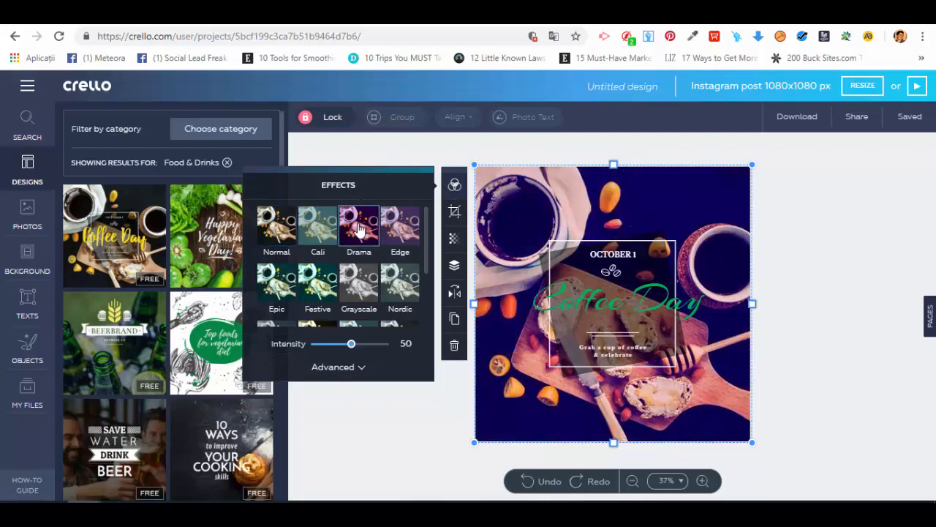
left_click(353, 284)
left_click(357, 223)
left_click(338, 367)
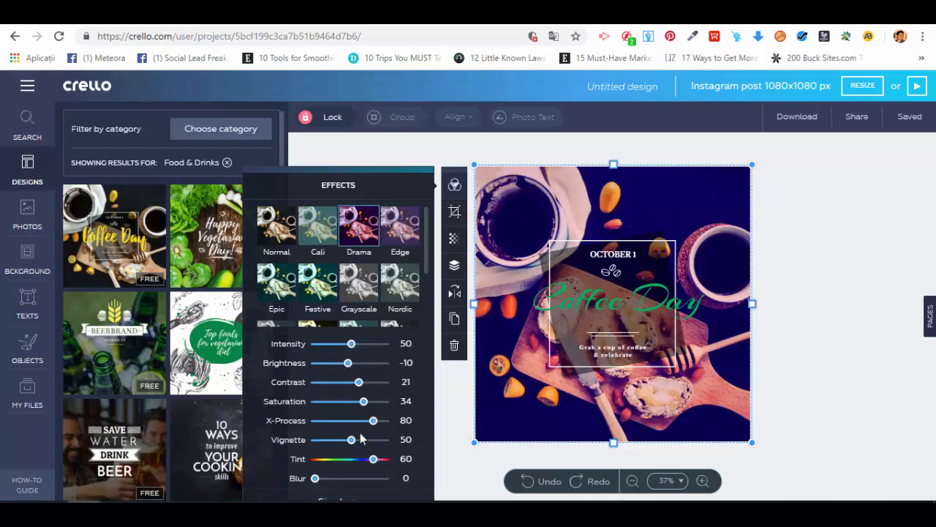
Bring up the crop frame for the background photo, cancel the crop and deselect the photo
left_click(454, 211)
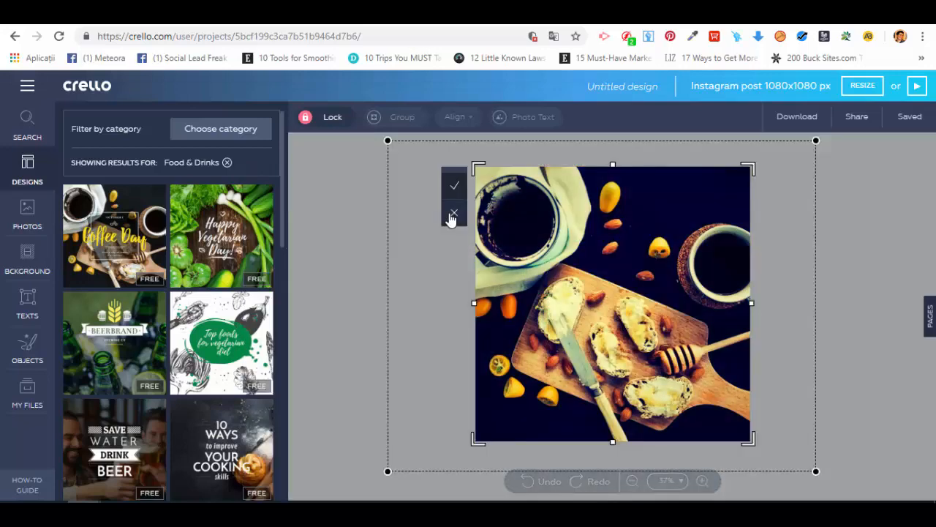
left_click(455, 214)
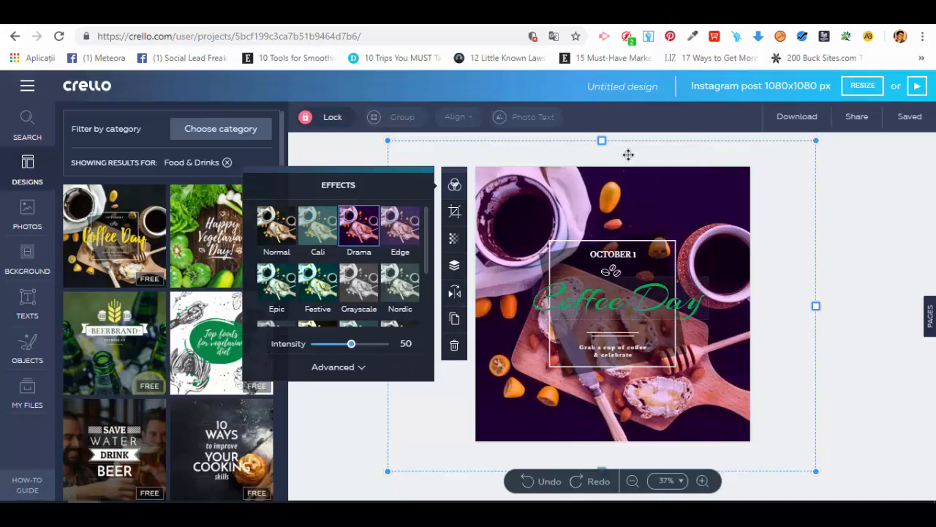
left_click(871, 213)
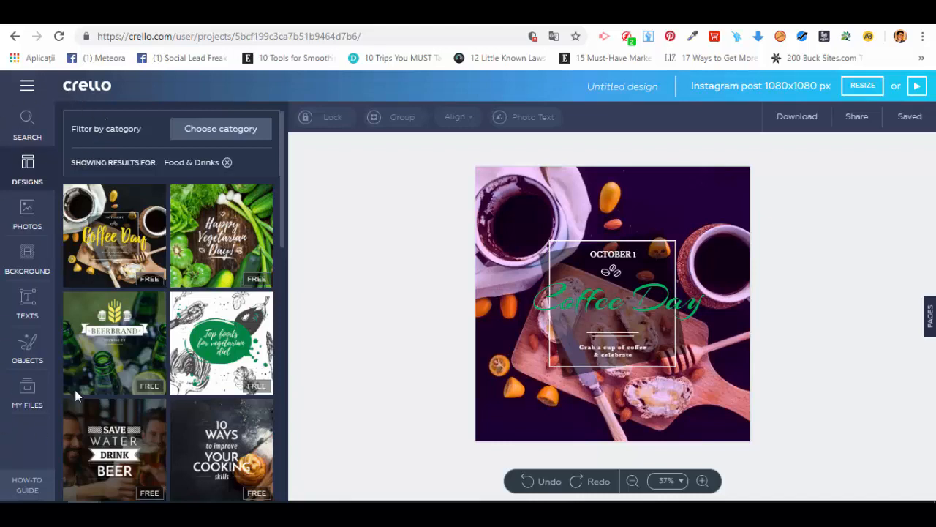
Add the Bakery text badge to the design, move it to the upper-right area of the photo, and delete it
left_click(27, 313)
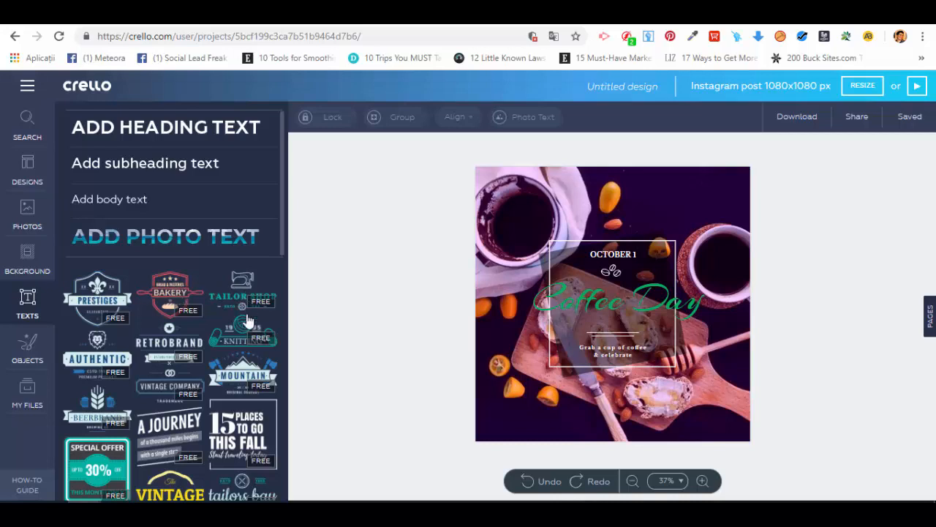
left_click(174, 293)
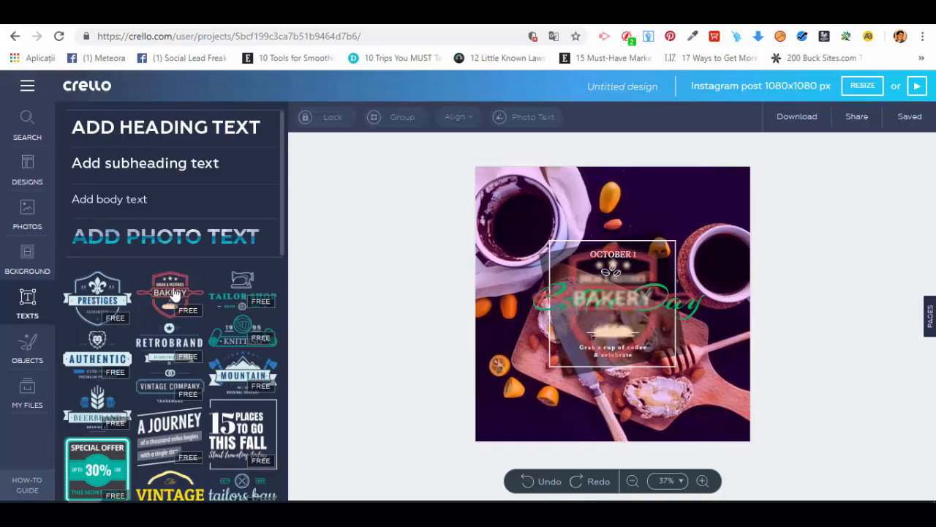
left_click(637, 275)
left_click_drag(628, 254, 693, 181)
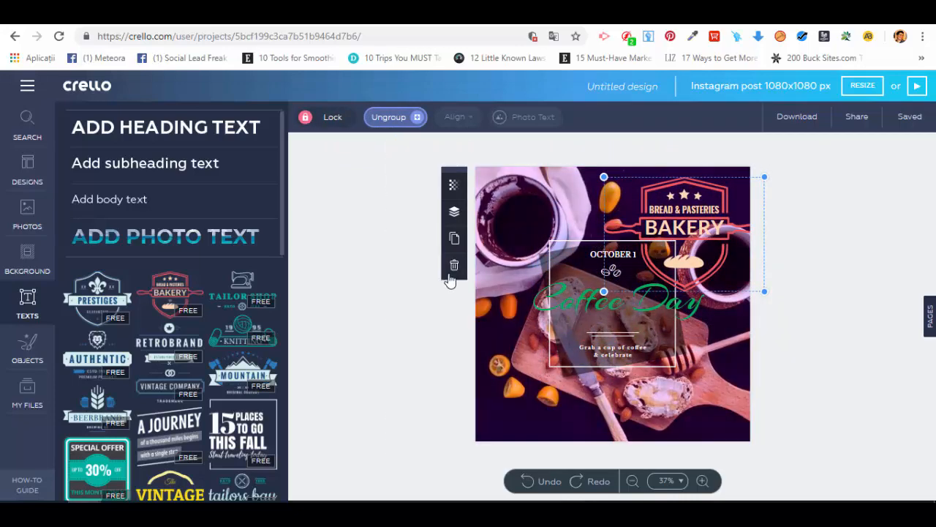
left_click(454, 265)
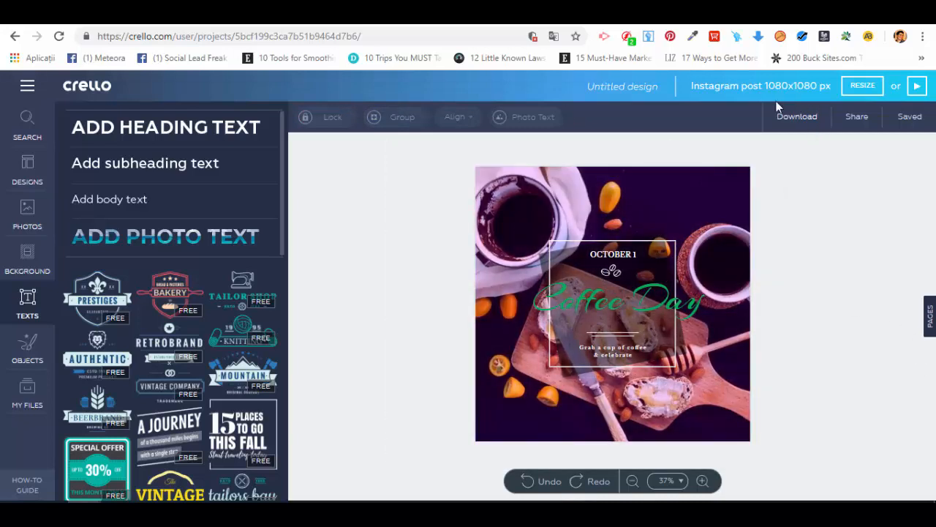
Download the finished design as a PNG Transparent file
left_click(807, 124)
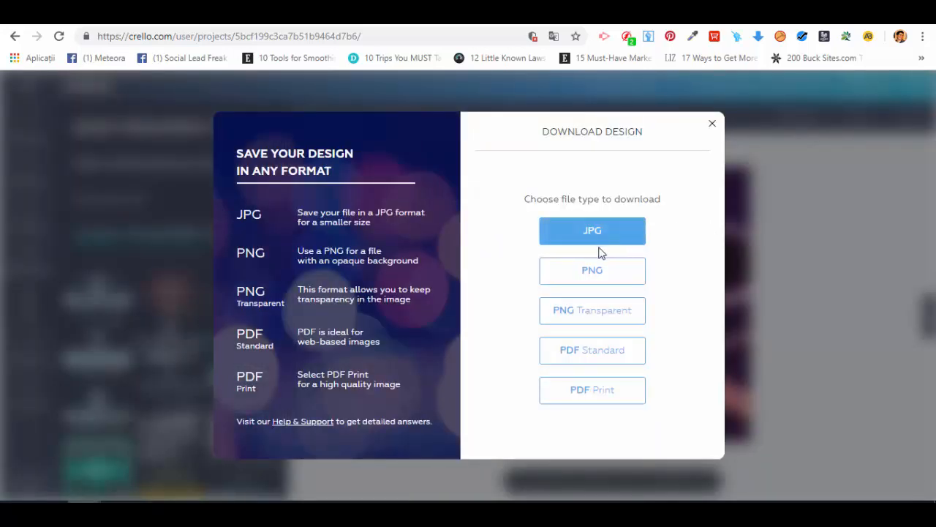
left_click(608, 319)
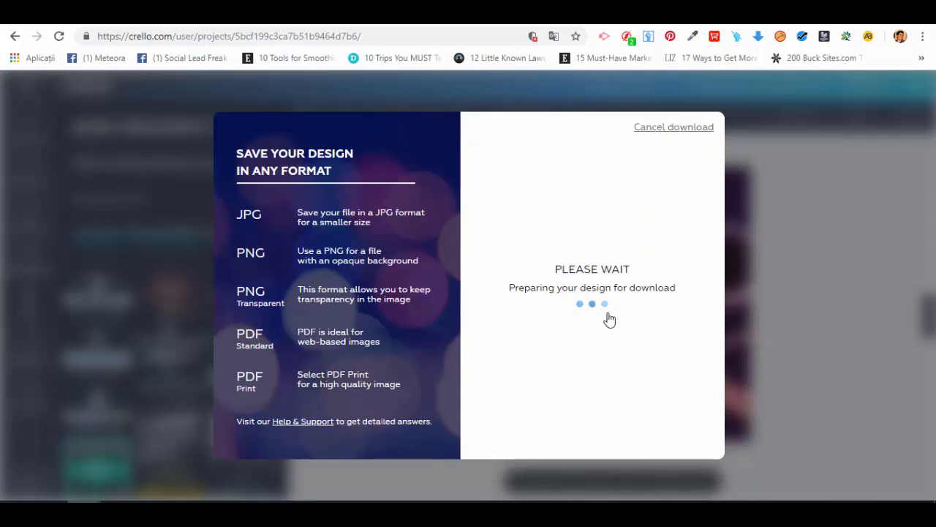